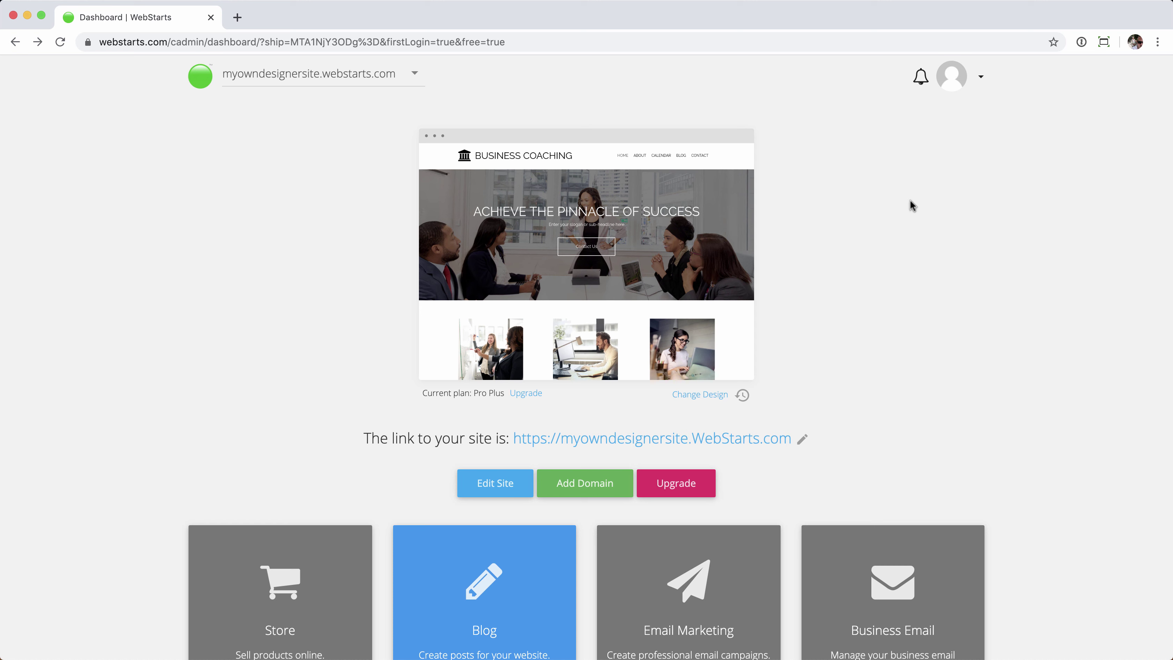
- Switch to the Designer Platform from the avatar account menu to launch the designer setup wizard
click(981, 77)
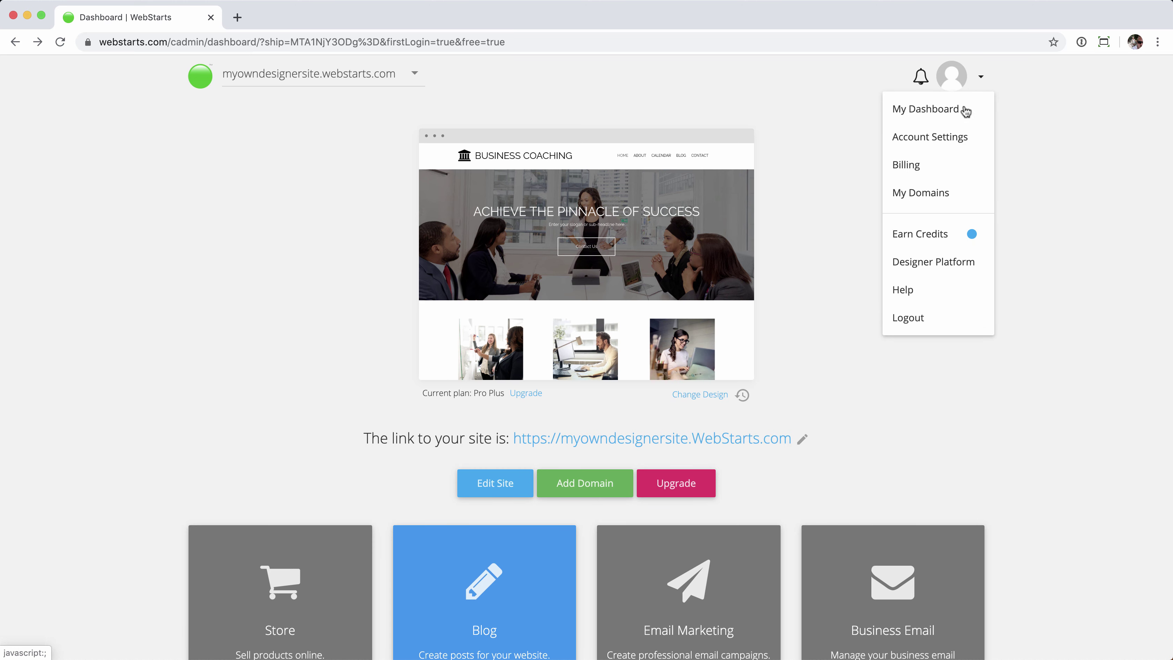
click(937, 266)
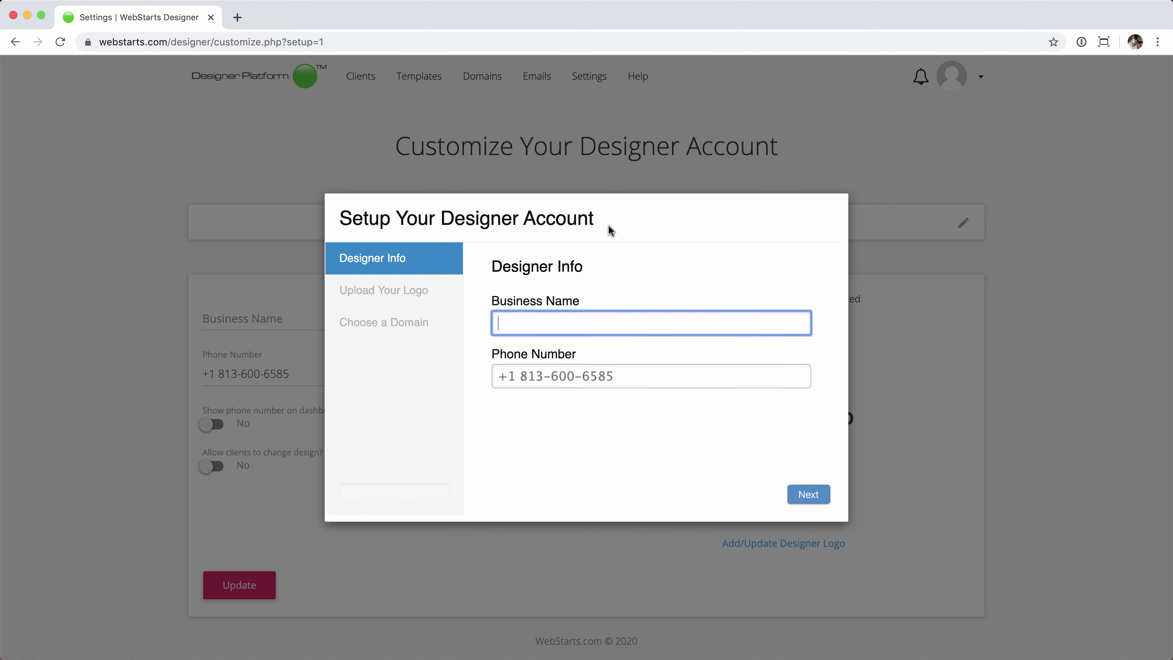
- Enter 'Steve Design Services' as the business name and review the prefilled phone number
text(Steve Design Services)
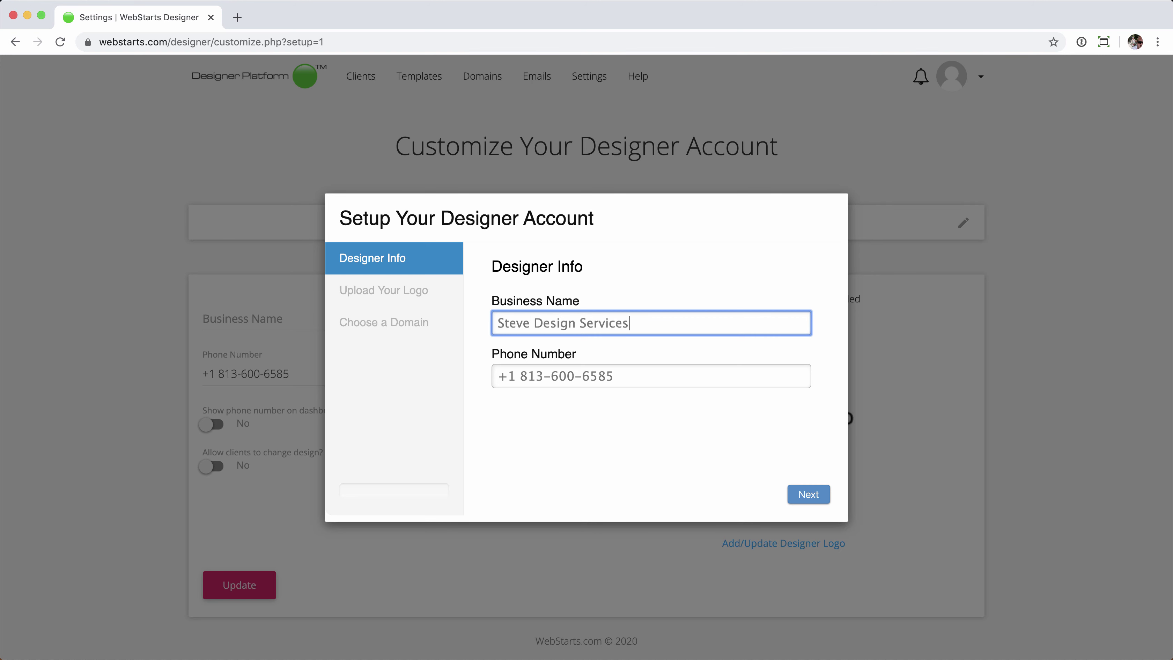
click(665, 372)
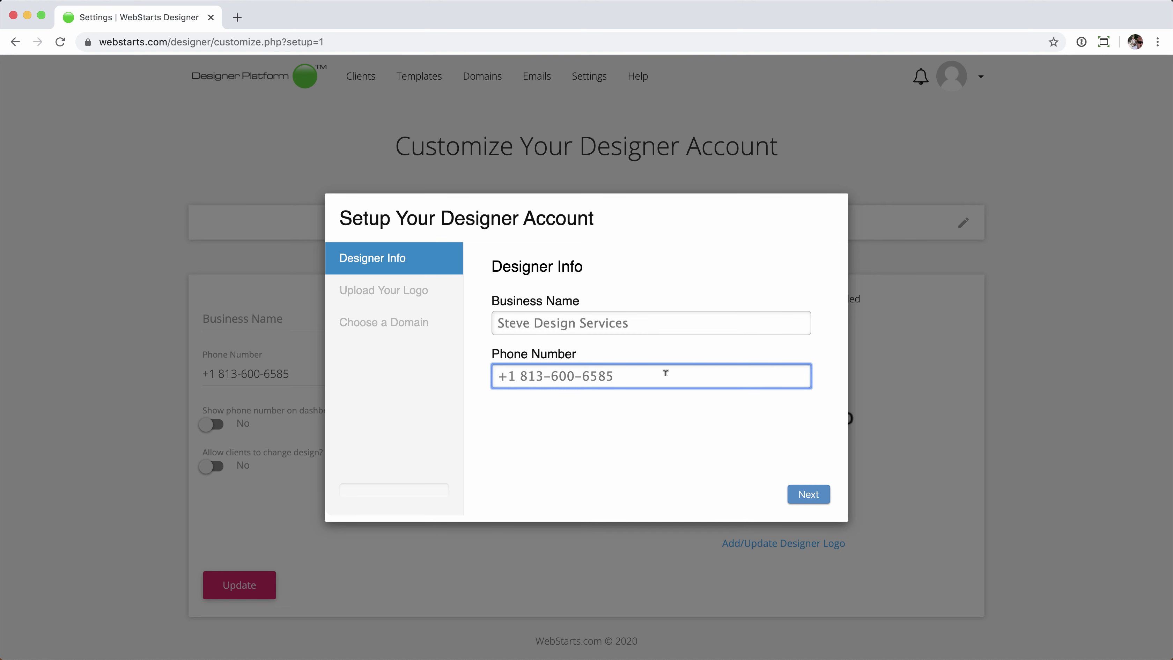
click(750, 471)
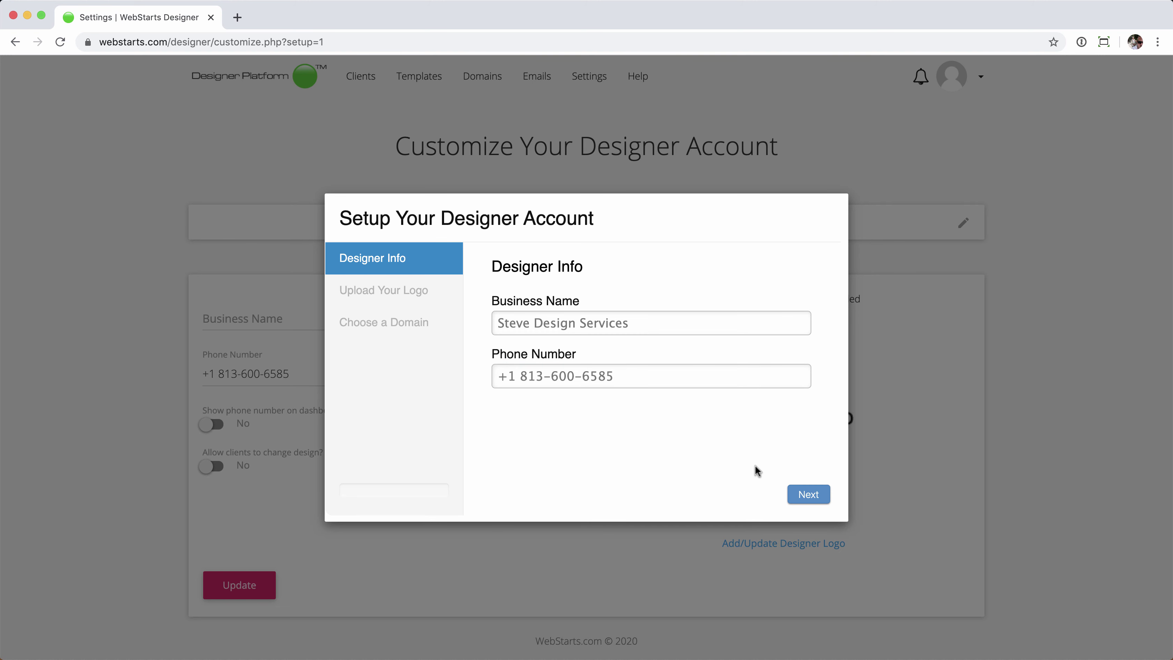
- Upload ws-logo.png from the Desktop as the designer logo and advance to Choose a Domain
click(815, 495)
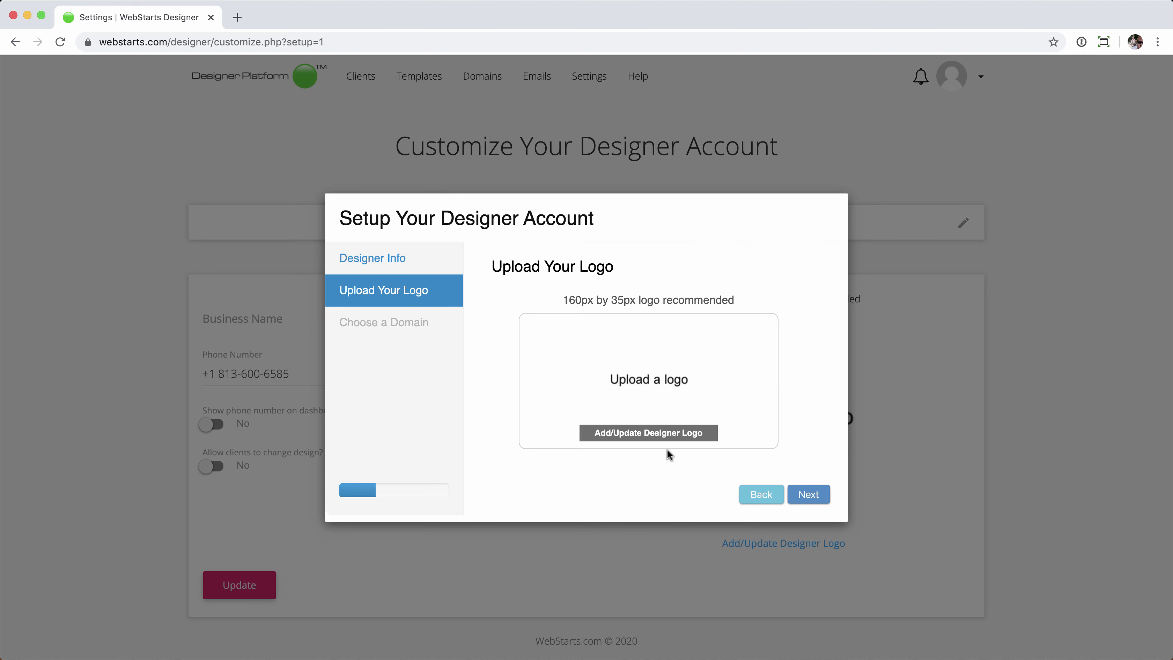
click(643, 434)
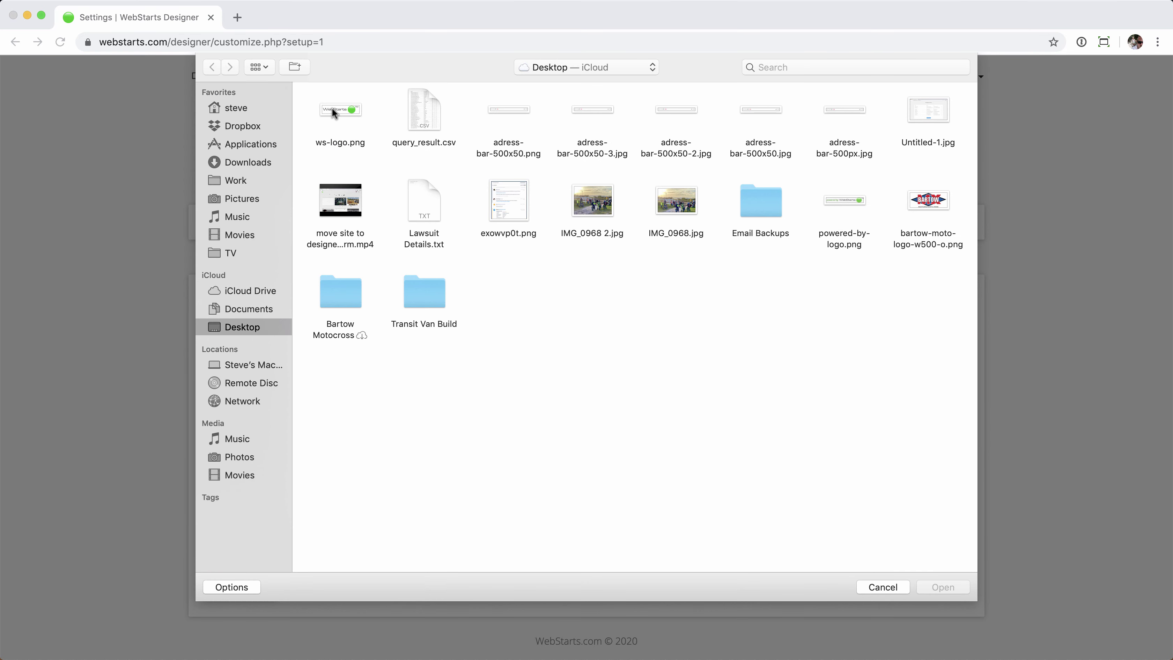
click(335, 109)
key(Return)
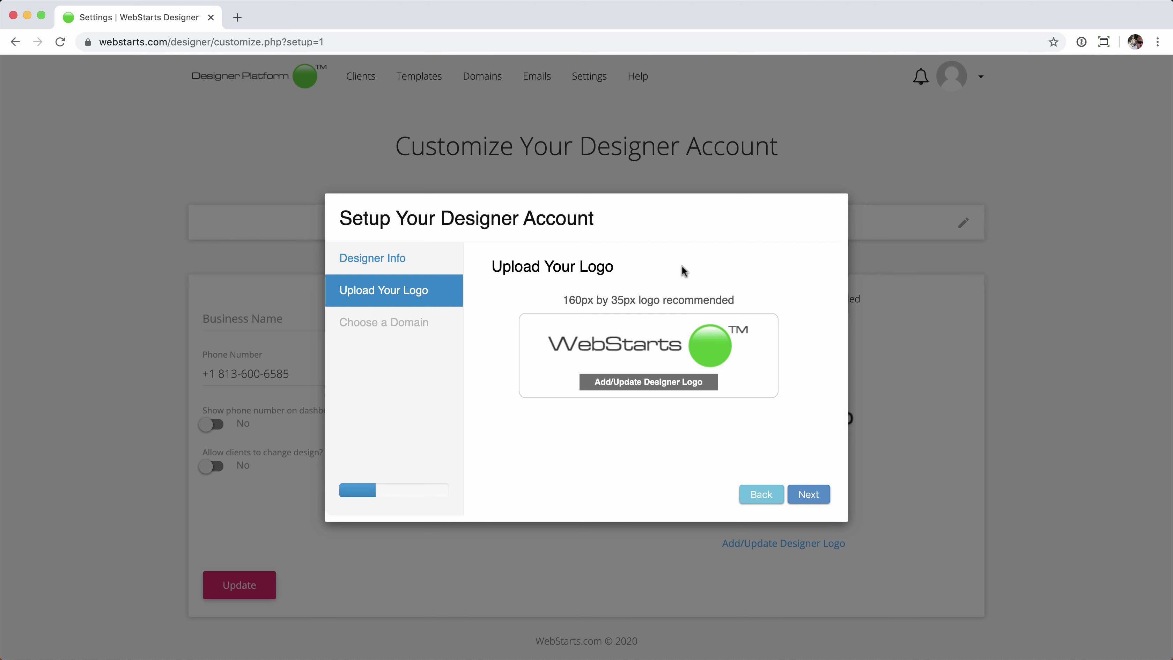
click(801, 490)
click(808, 494)
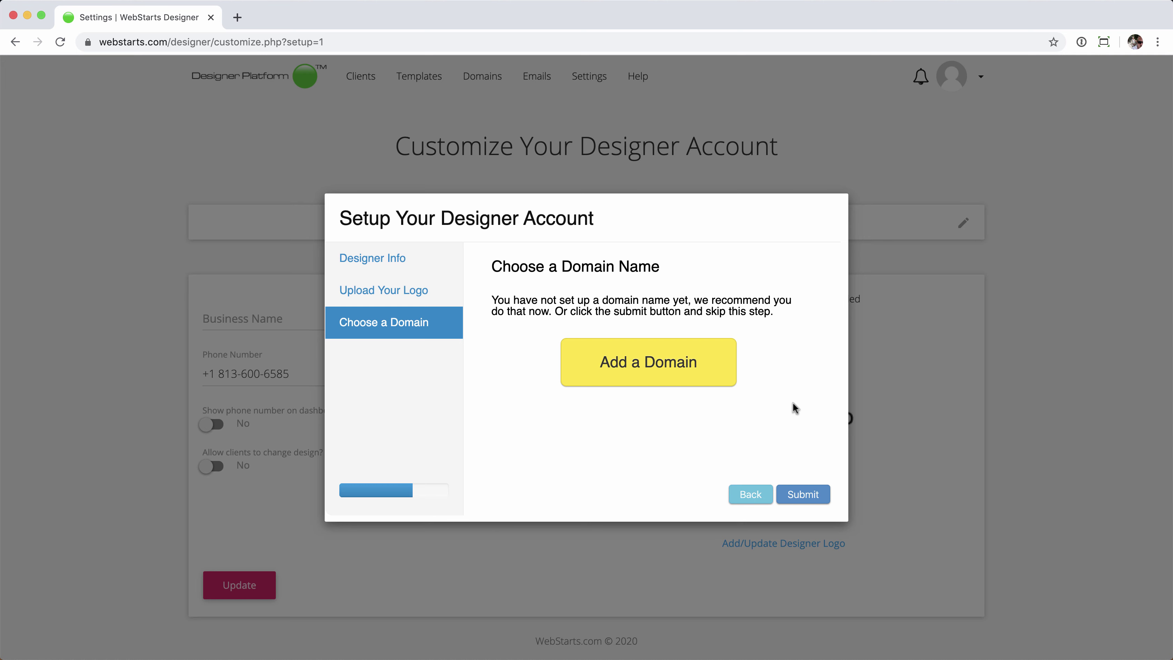
- Start adding a domain with the 'I already own a domain name' option selected
click(647, 369)
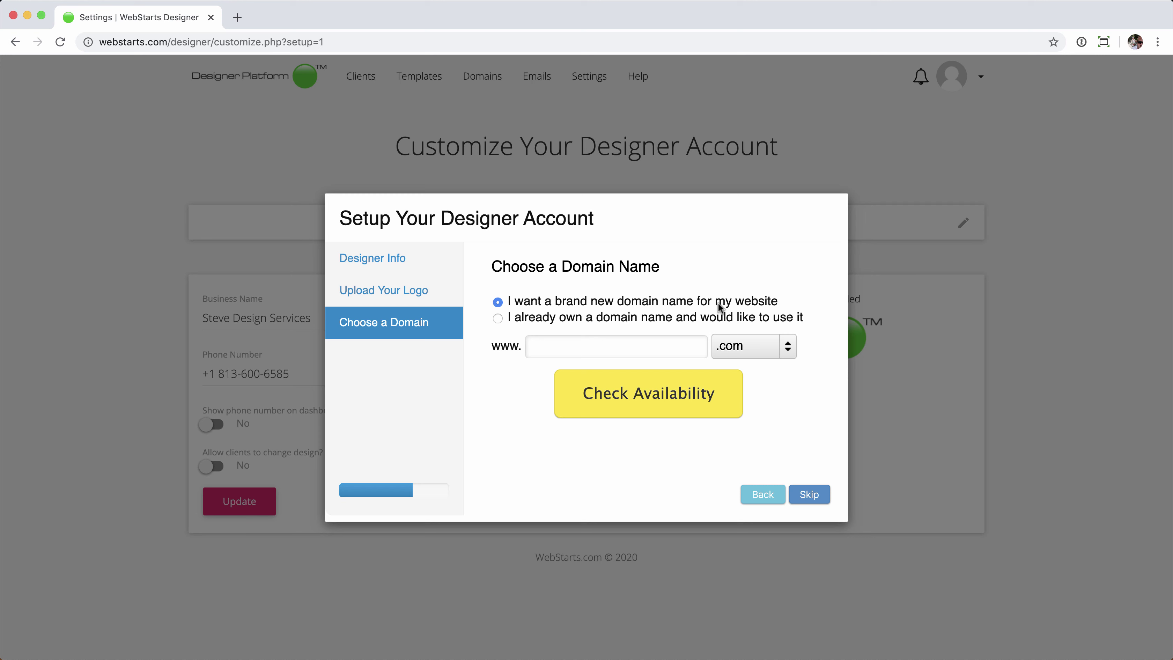
click(568, 318)
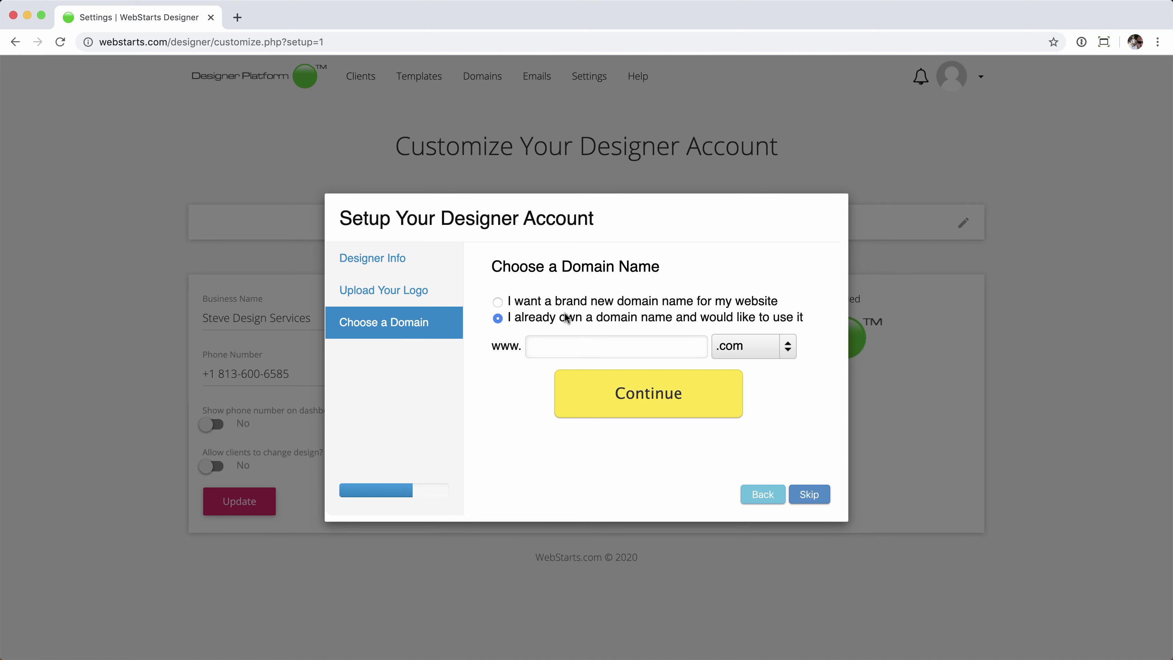
click(575, 348)
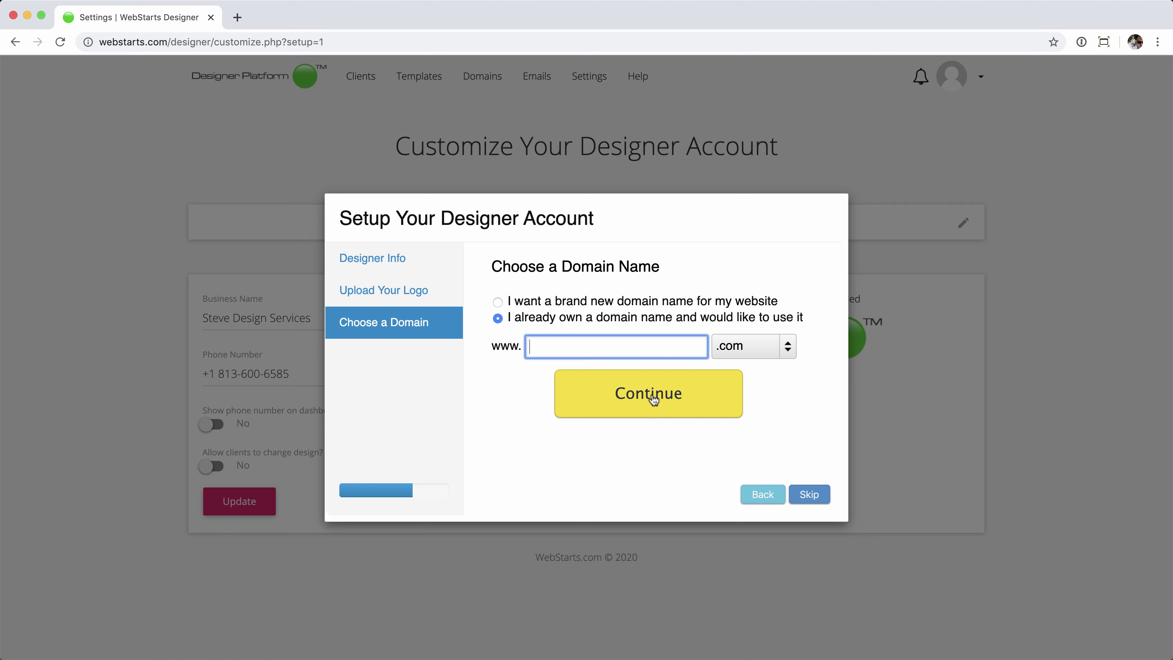
- Choose a brand new domain, confirm steve-design-services is available, and register it
click(589, 299)
click(604, 345)
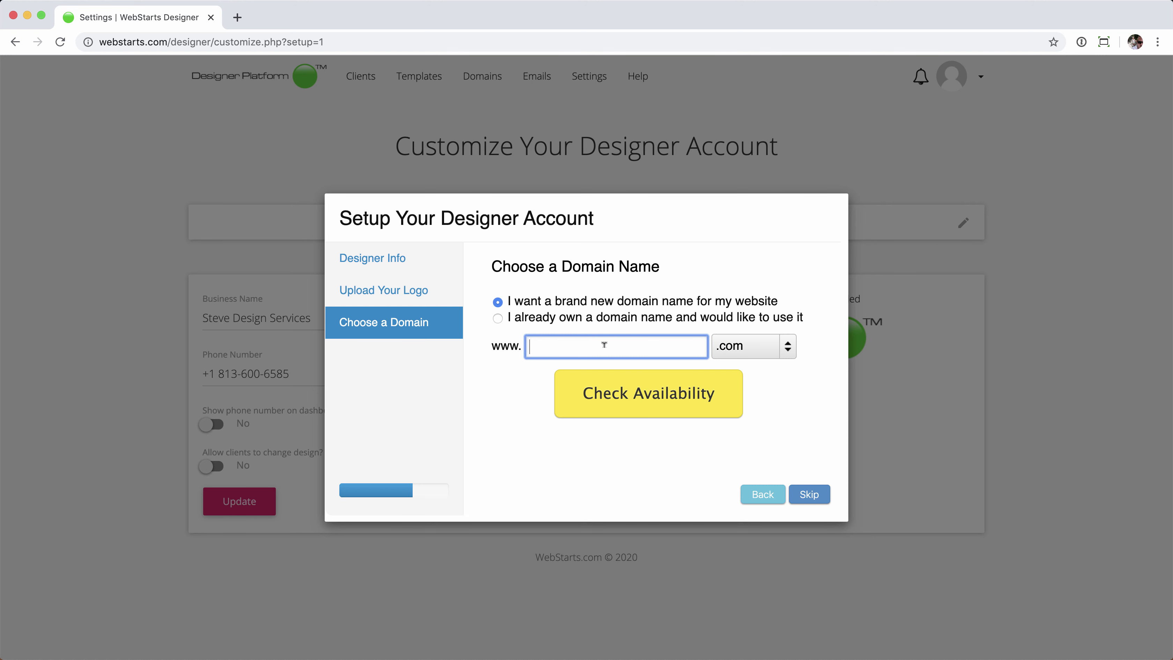
text(steve-design-services)
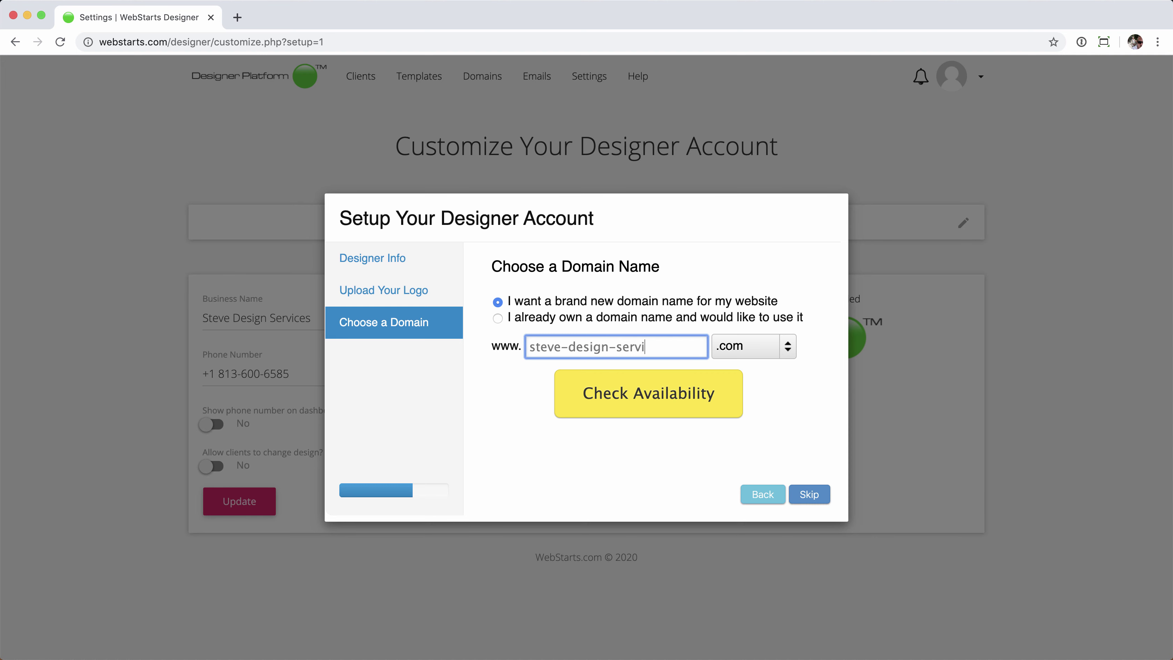
click(655, 394)
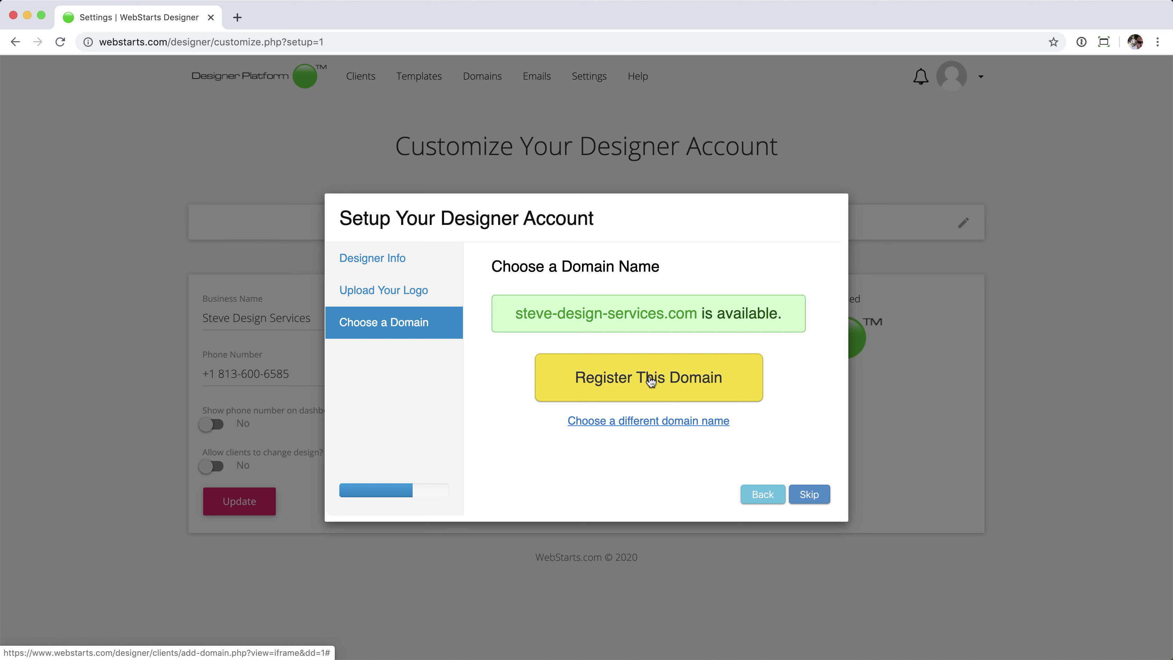
click(651, 381)
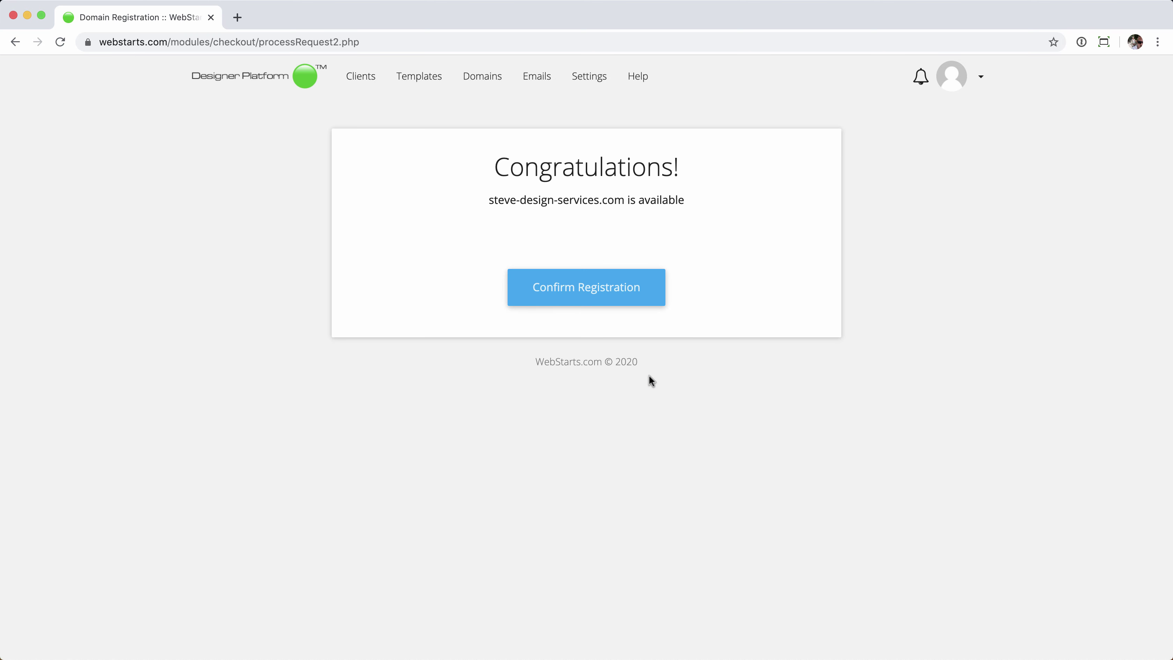
- Confirm registration of steve-design-services.com on the Congratulations page
click(587, 290)
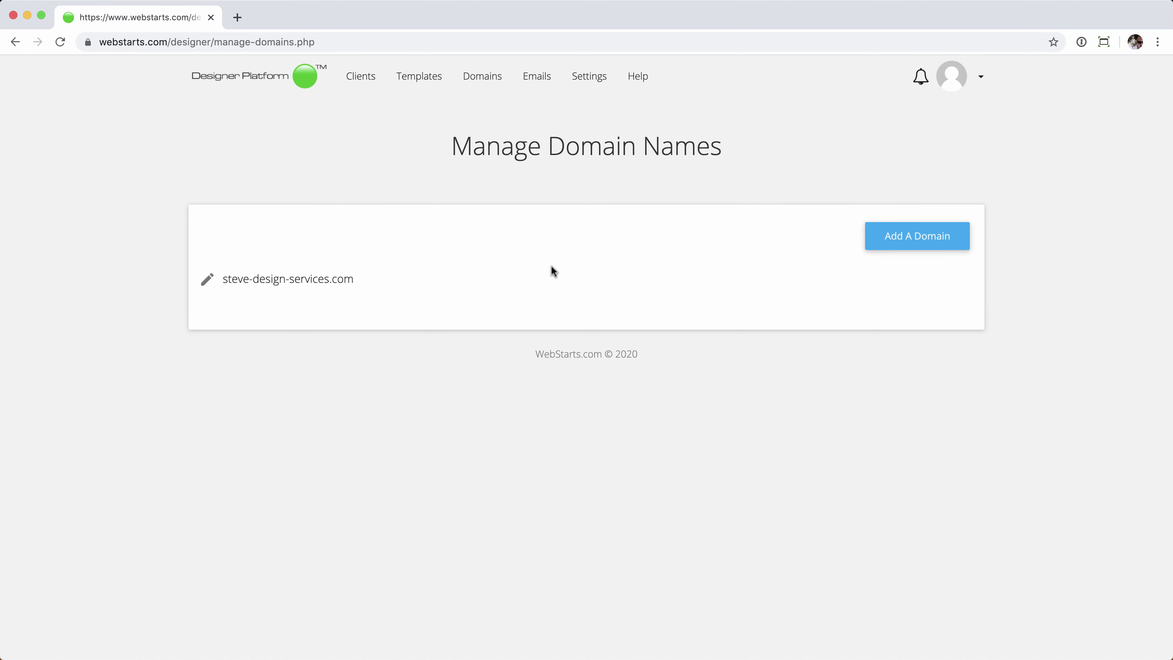
- Return to the Designer Platform Settings and edit the client login URL
click(977, 92)
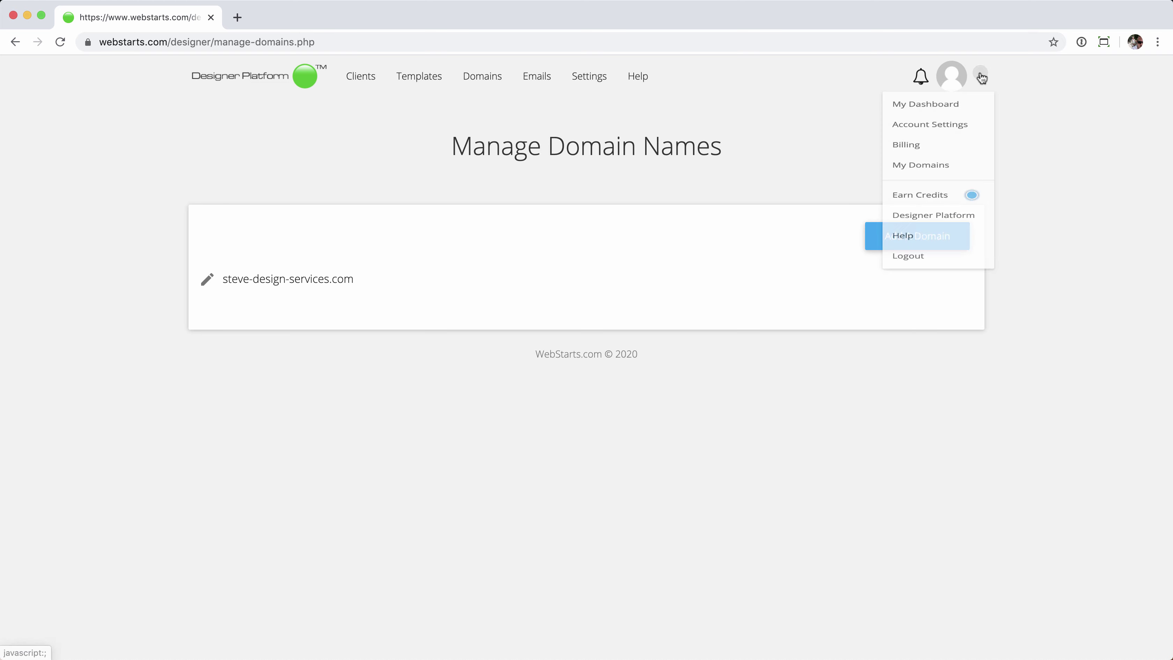
click(932, 259)
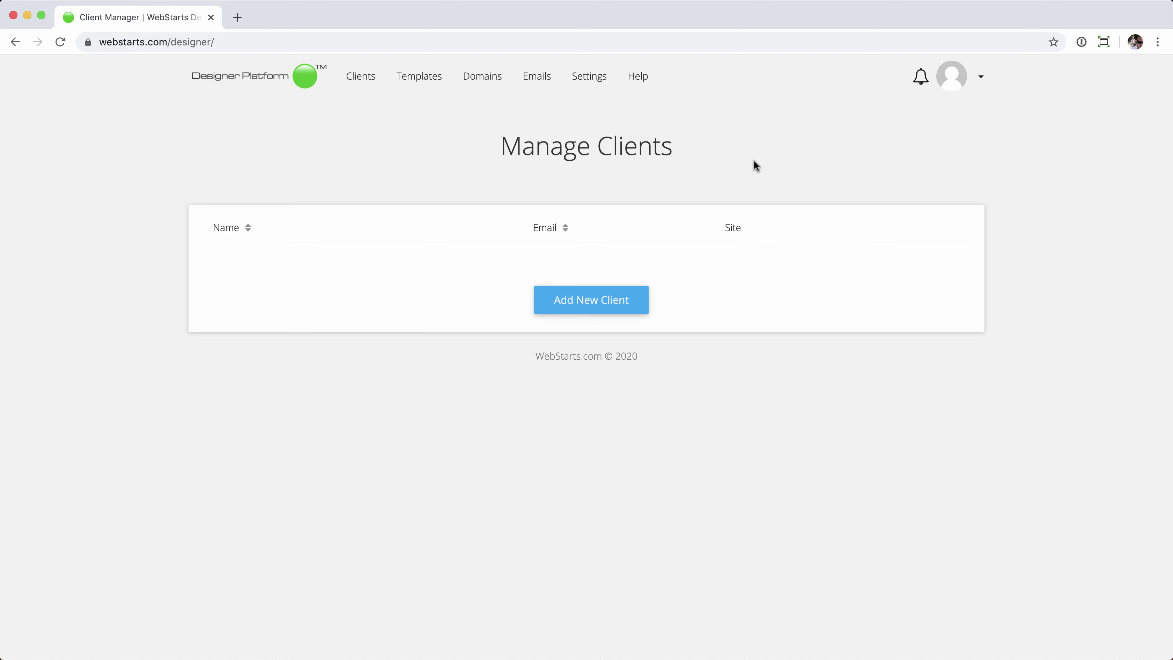
click(591, 82)
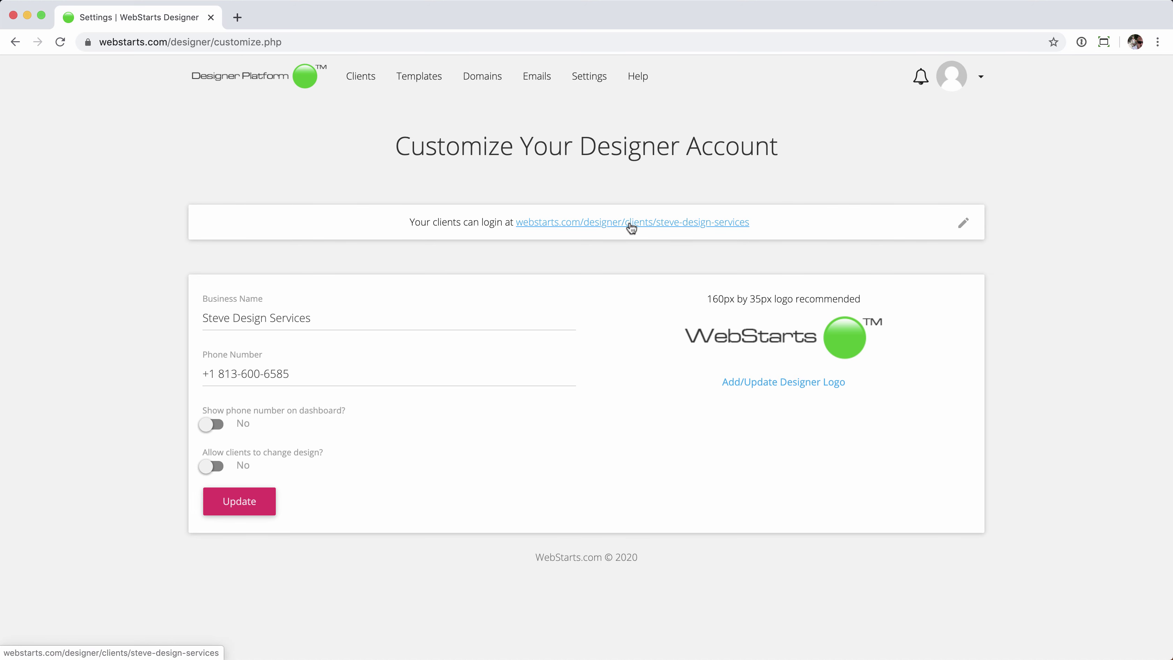
click(963, 224)
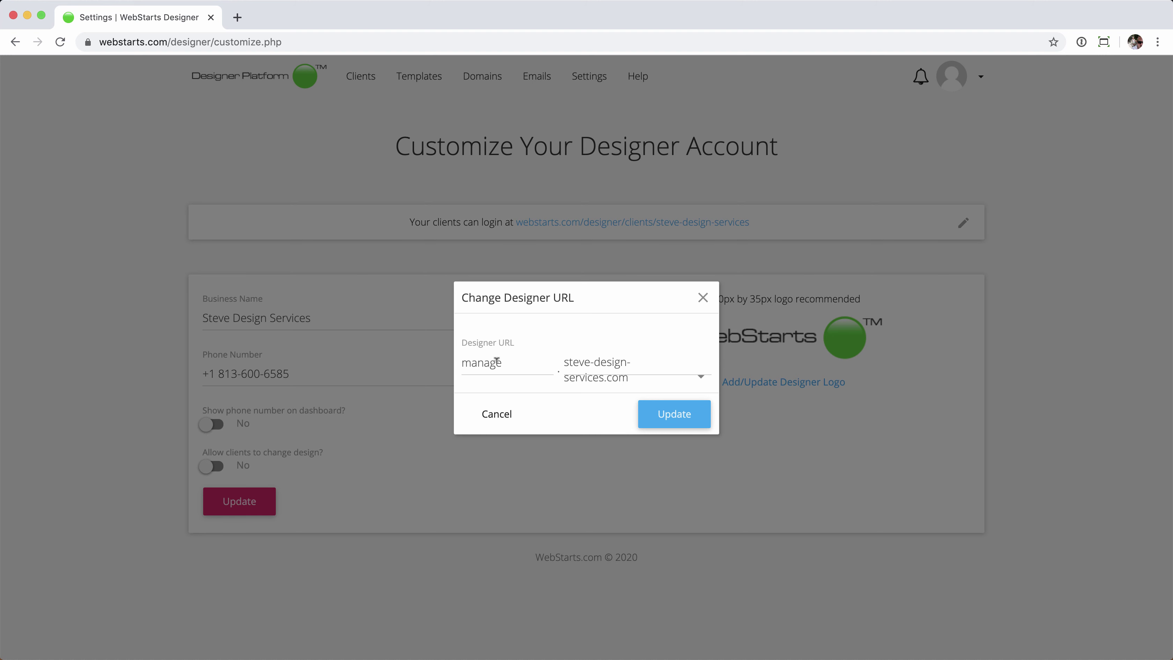
- Choose steve-design-services.com as the login domain in Change Designer URL and update it
click(649, 368)
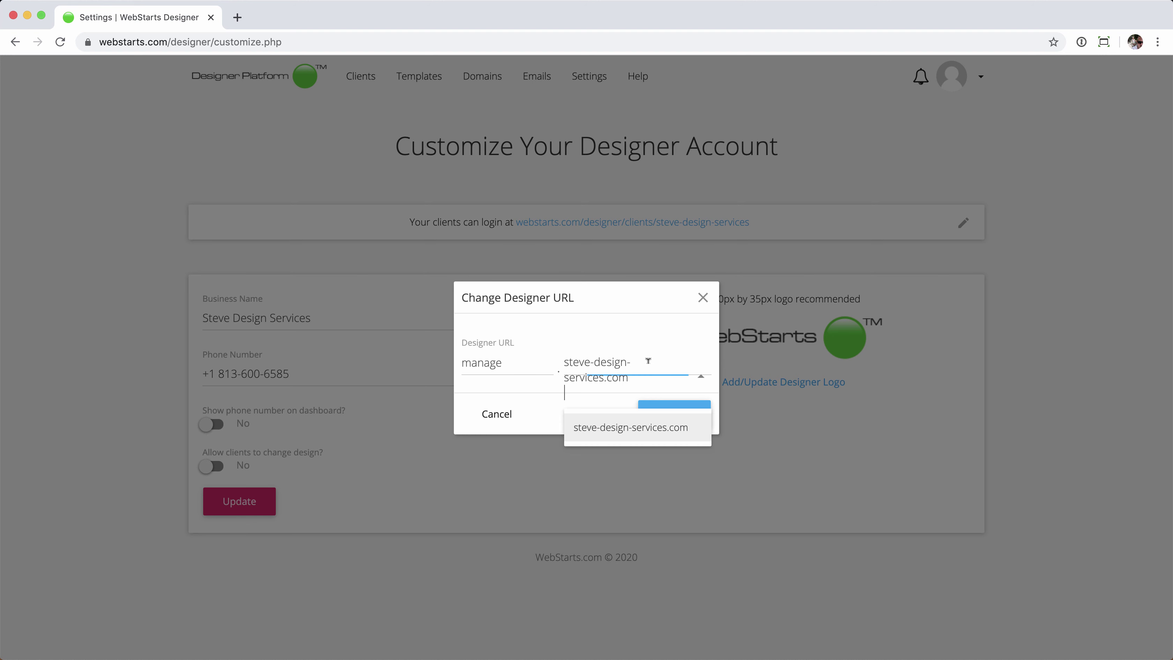
click(633, 431)
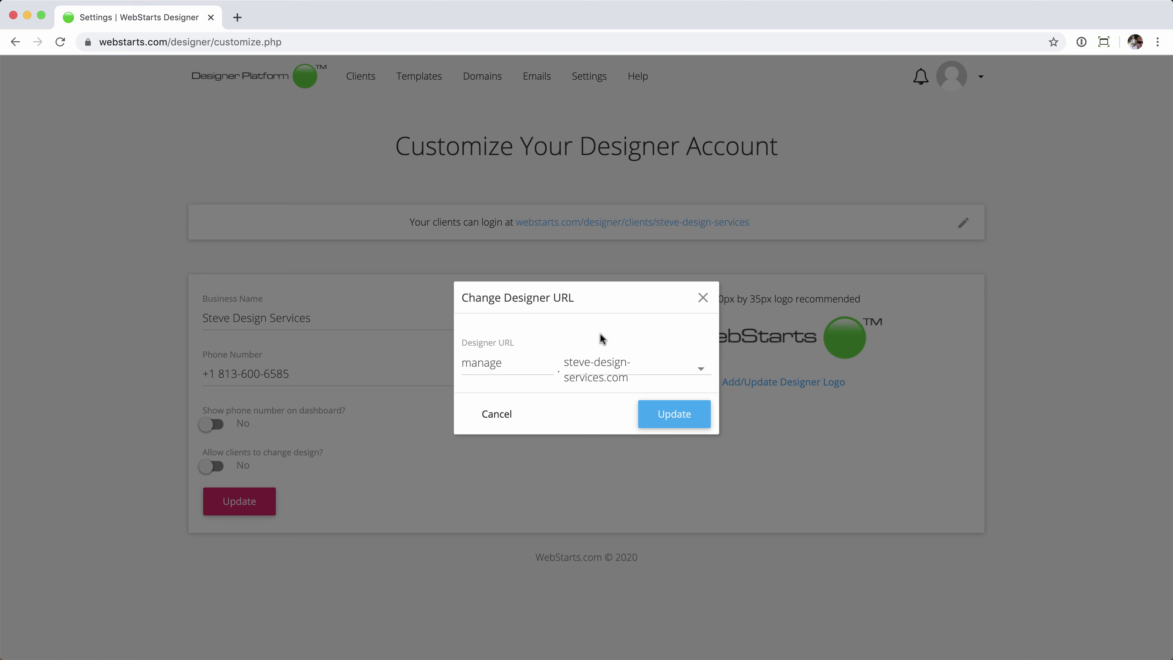
click(674, 414)
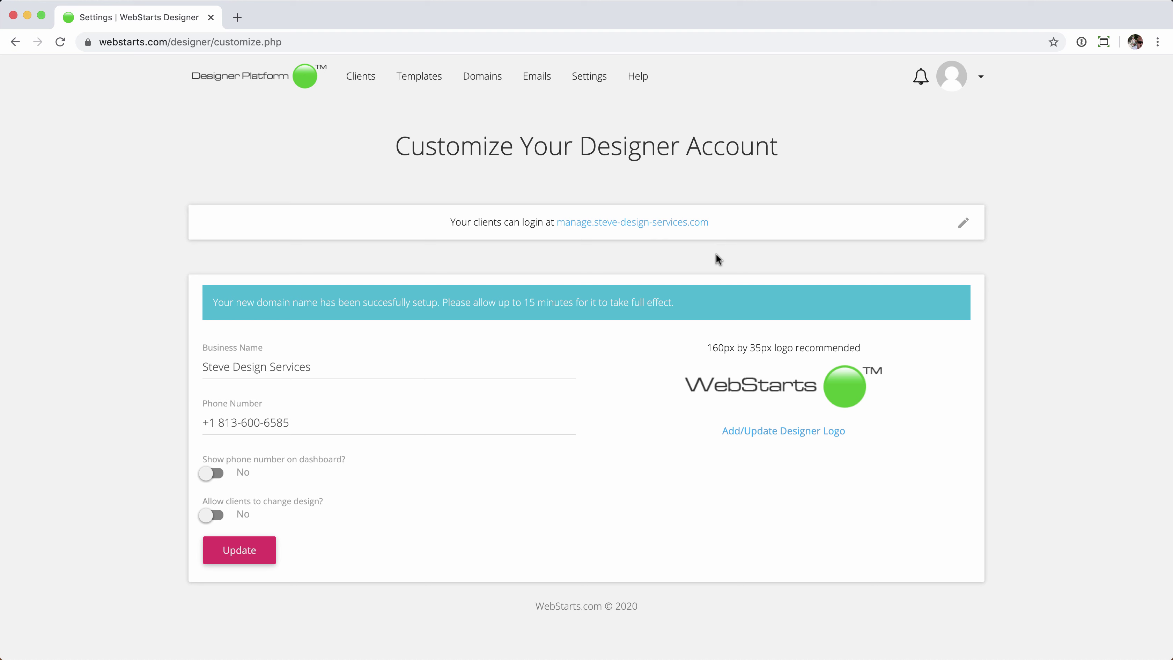
- Reload the Settings page to clear the domain setup success notice
drag(692, 301, 219, 301)
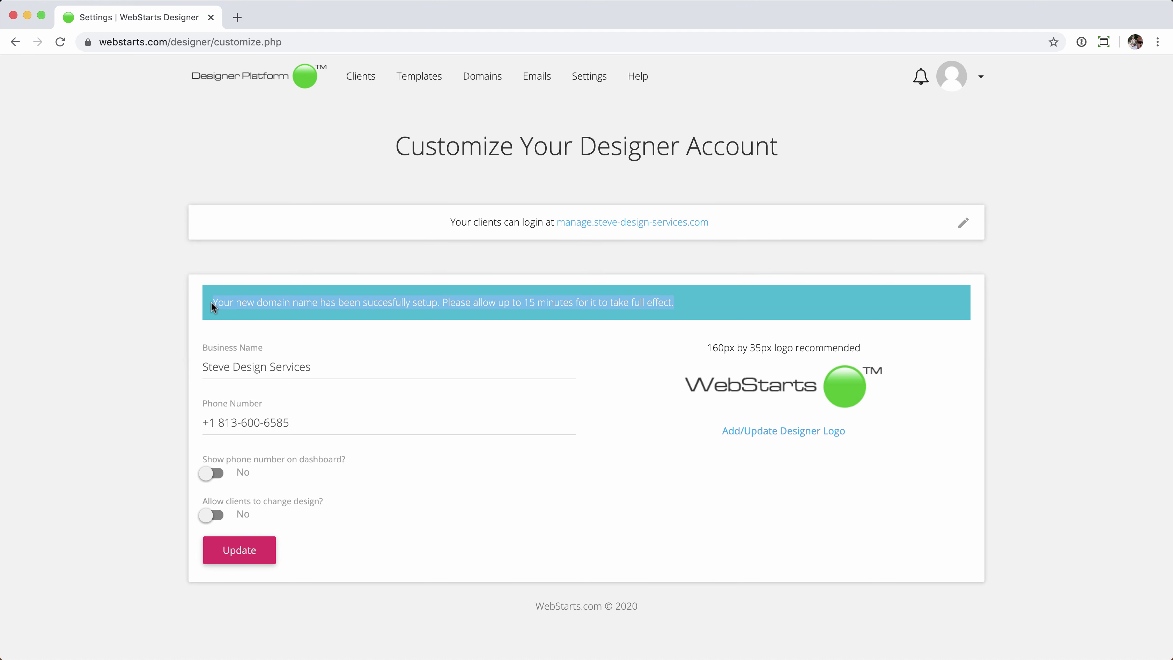
click(210, 302)
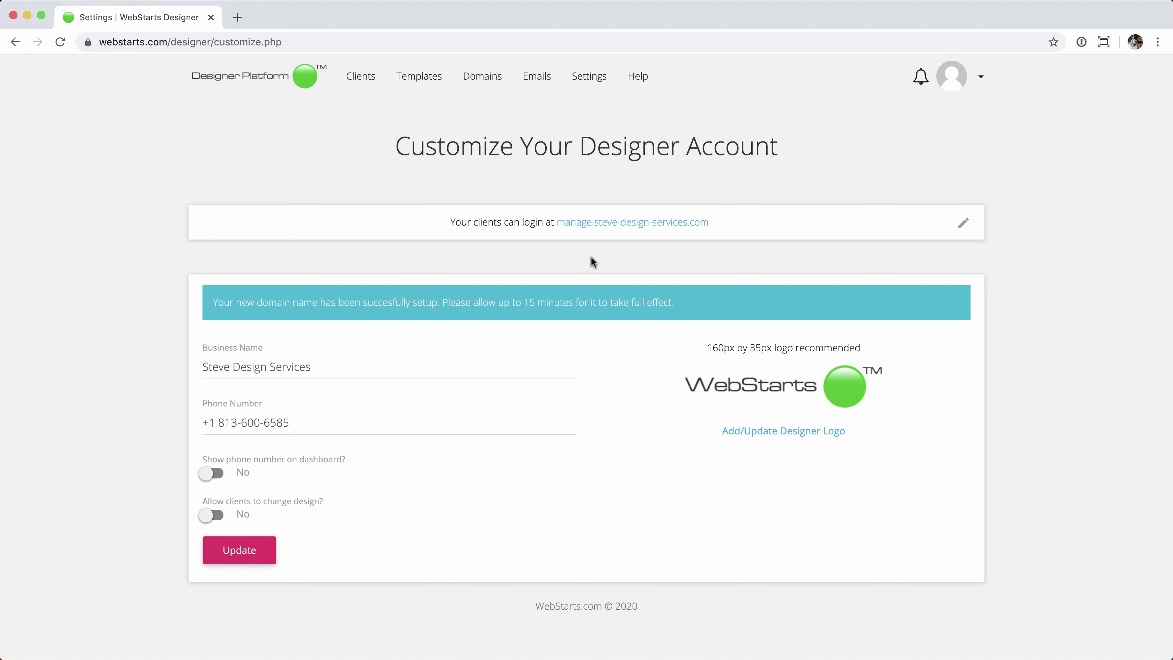
click(589, 76)
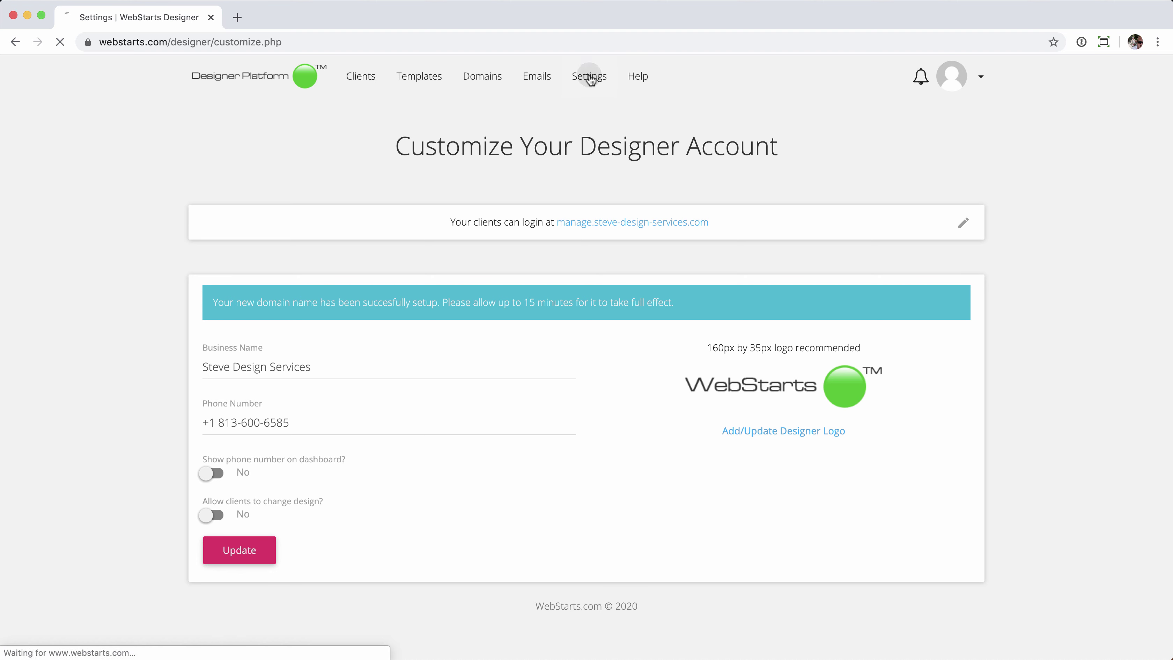